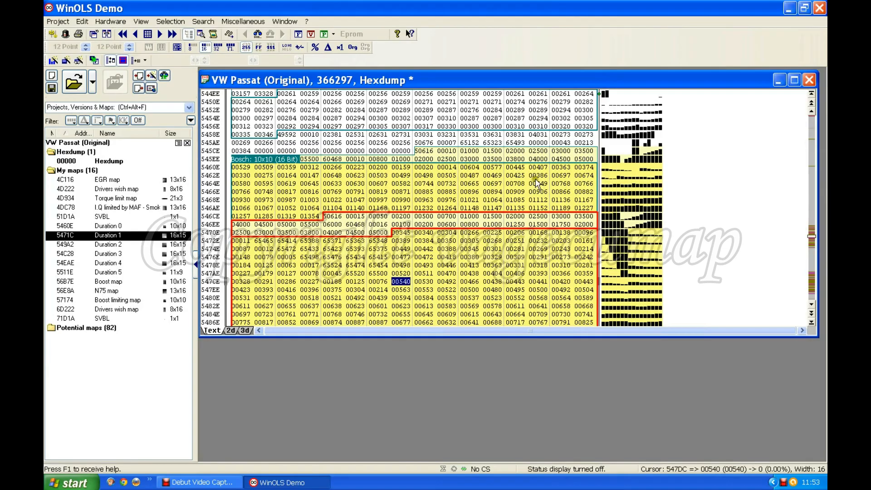
# Open the Duration 0 map from the hexdump and set its X-axis (engine speed) factor to 1.
pyautogui.doubleClick(359, 183)
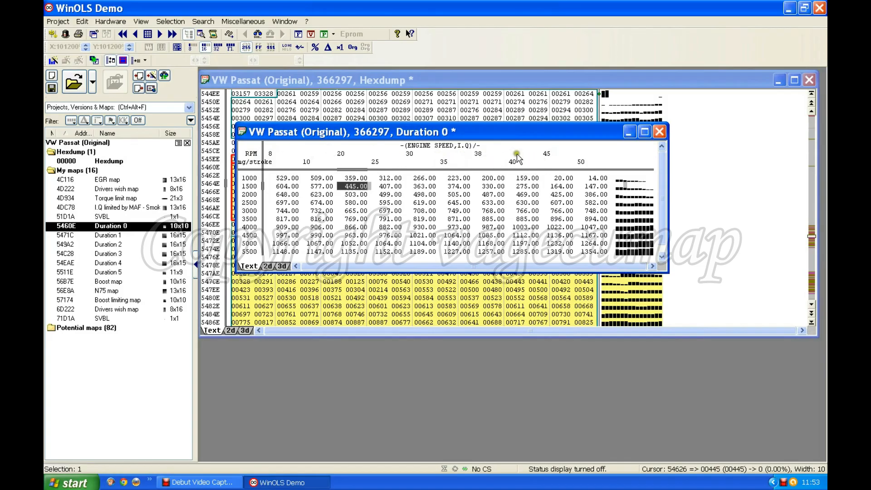
pyautogui.doubleClick(495, 154)
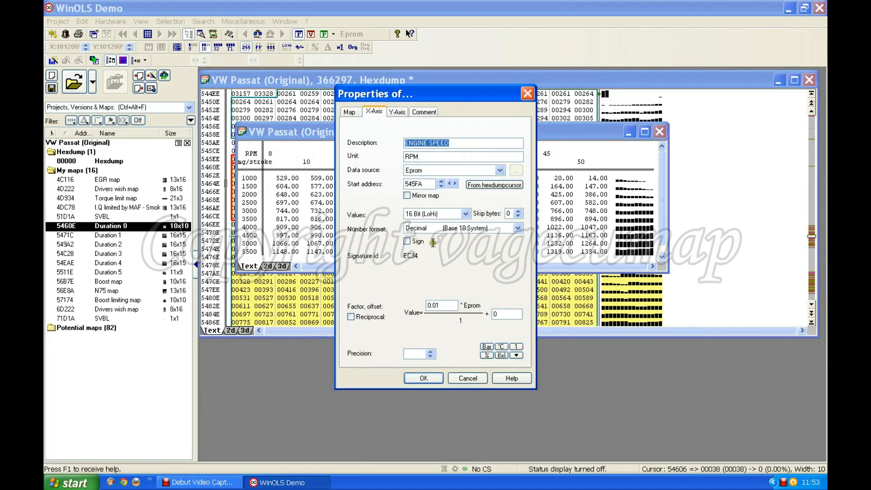
pyautogui.doubleClick(440, 305)
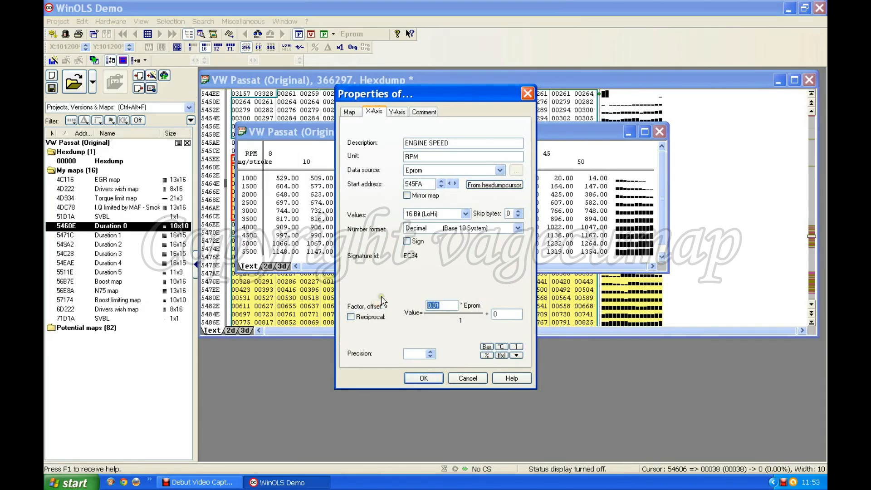
pyautogui.write('1')
pyautogui.click(426, 379)
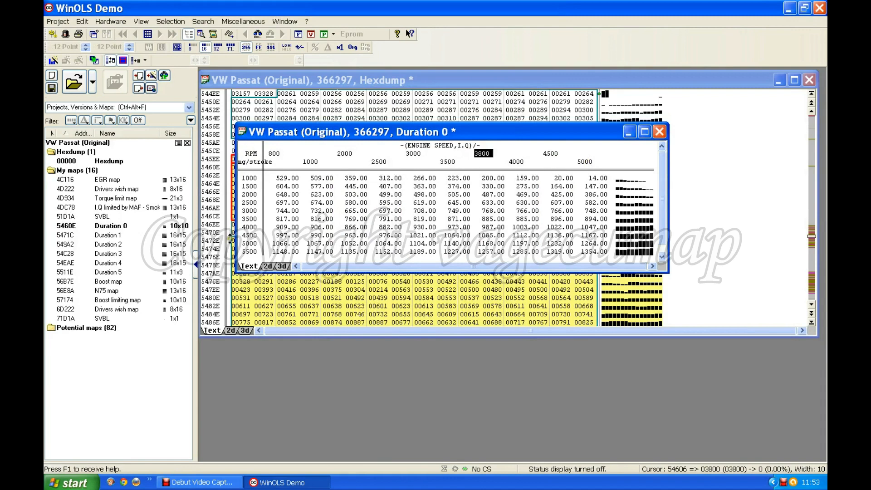
# Set the factor of the Duration 0 map's Y-axis (I.Q, mg/stroke) to 0.01.
pyautogui.doubleClick(251, 220)
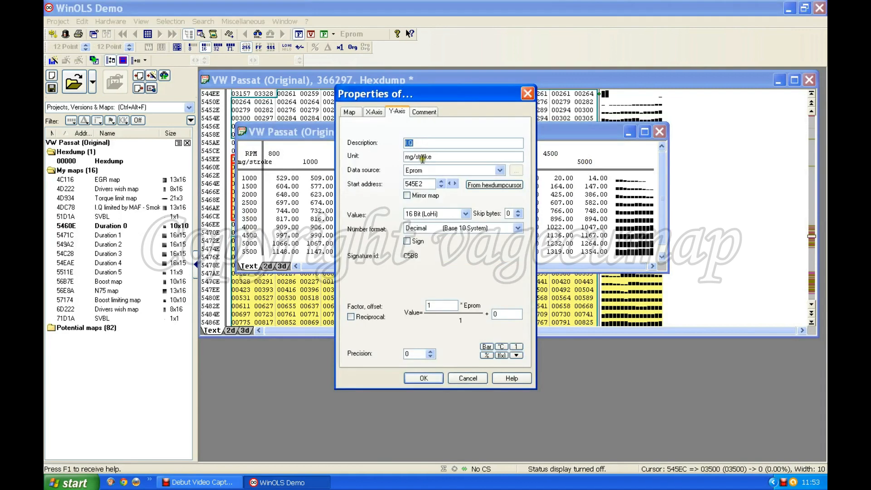
pyautogui.doubleClick(433, 305)
pyautogui.write('0.01')
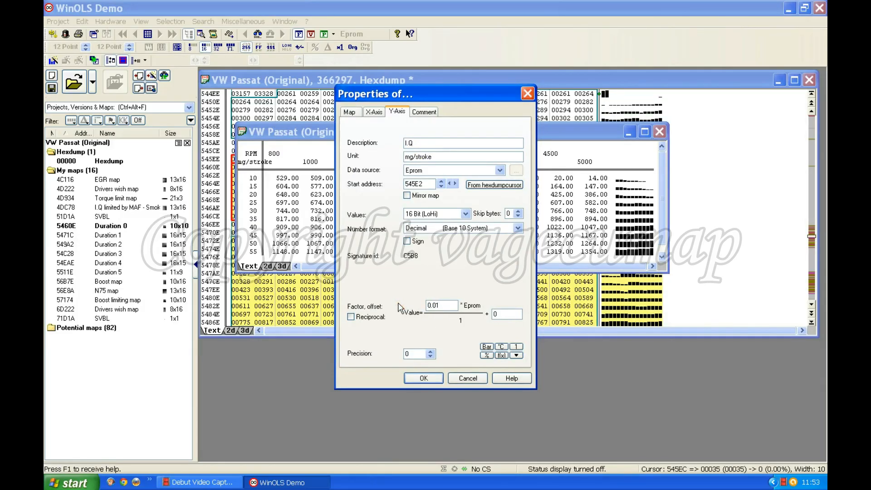
pyautogui.click(433, 380)
pyautogui.click(248, 219)
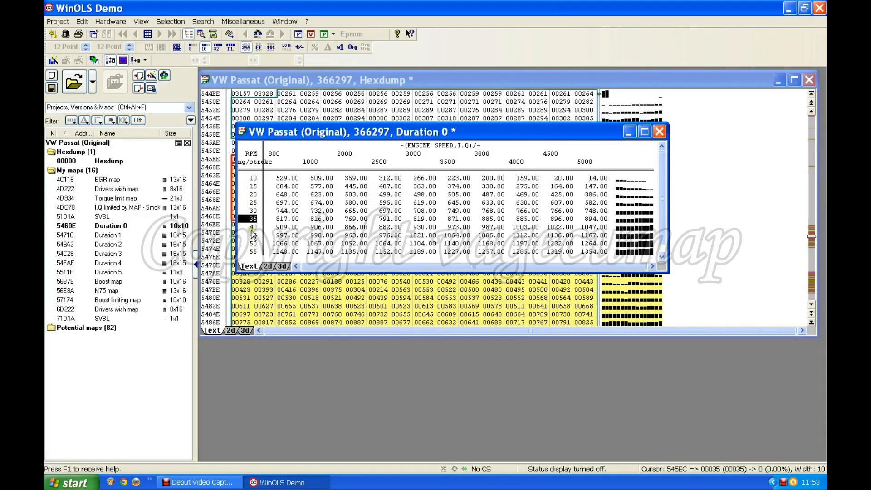
# Set the display precision of the Duration 0 map's Y-axis to 1 decimal place.
pyautogui.doubleClick(253, 227)
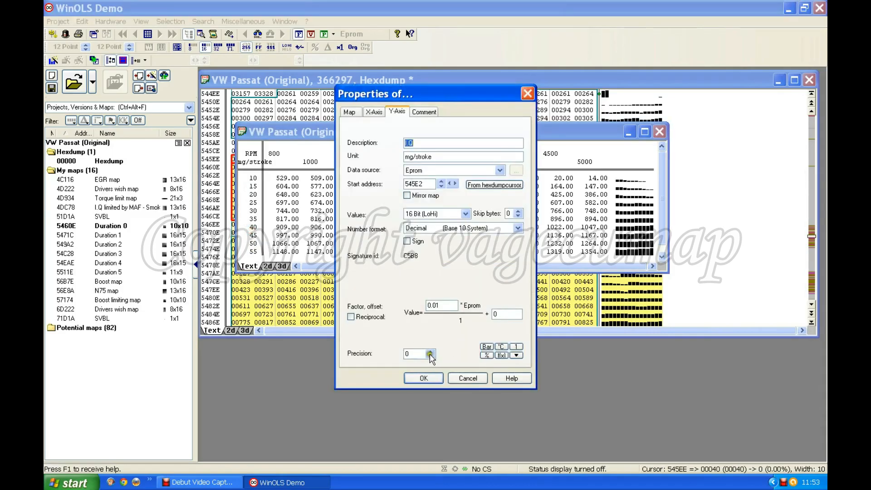
pyautogui.click(430, 356)
pyautogui.click(430, 355)
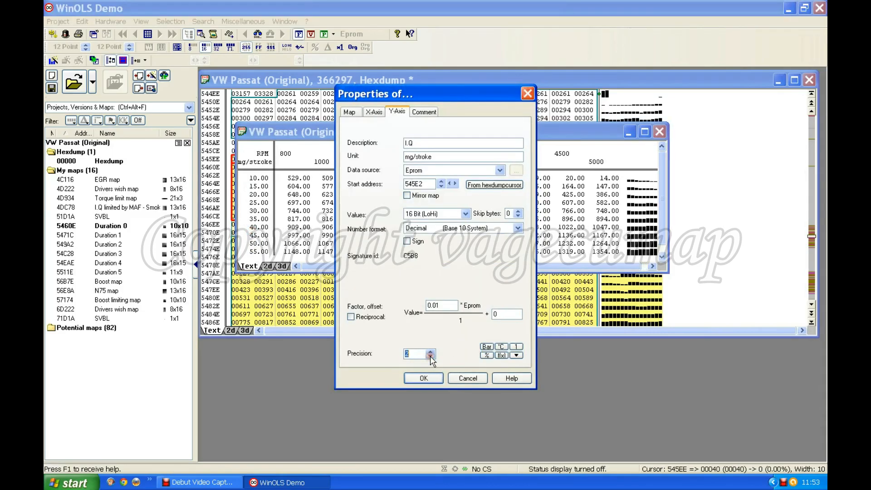
pyautogui.click(430, 356)
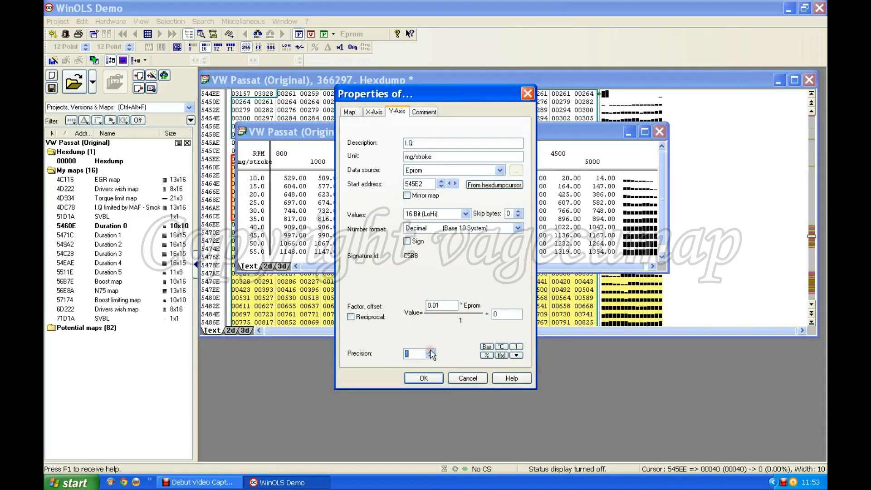
pyautogui.click(424, 376)
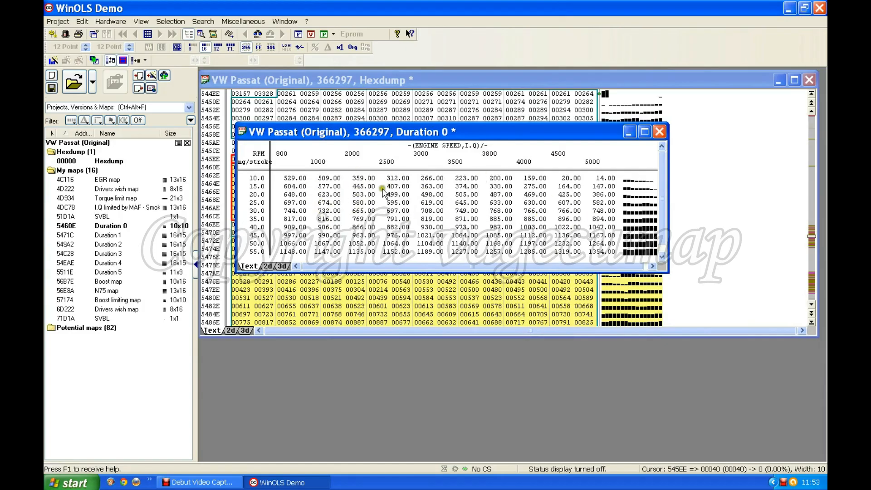
# In the Duration 0 map properties, enter "crankshaft rotation" as the description and "cr" as the unit.
pyautogui.doubleClick(399, 213)
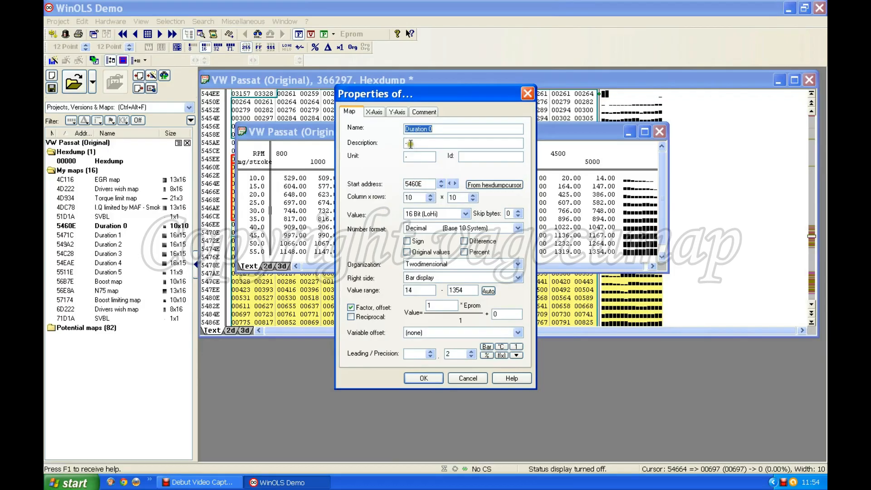
pyautogui.click(389, 143)
pyautogui.write('crankshaft rotation')
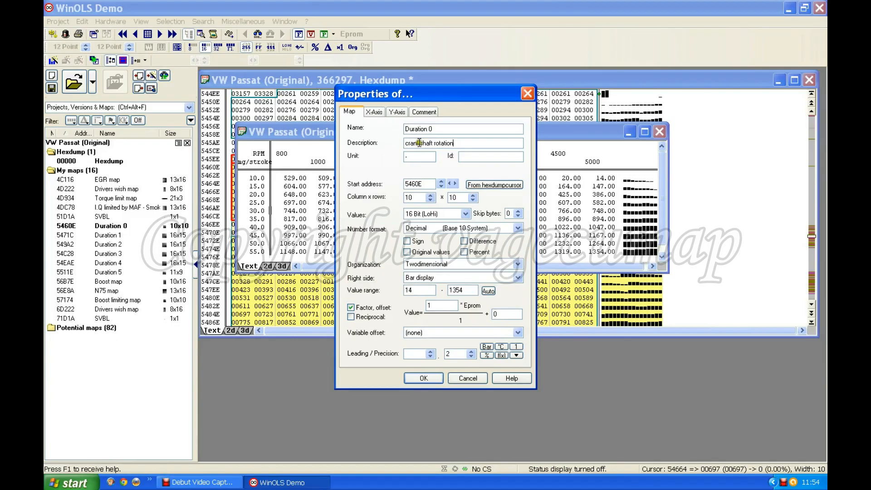
pyautogui.moveTo(410, 156); pyautogui.dragTo(392, 156)
pyautogui.write('cr')
pyautogui.click(422, 151)
# Set the Duration 0 map's value factor to 0.023437, apply the properties and close the map.
pyautogui.moveTo(434, 306); pyautogui.dragTo(418, 306)
pyautogui.write('0')
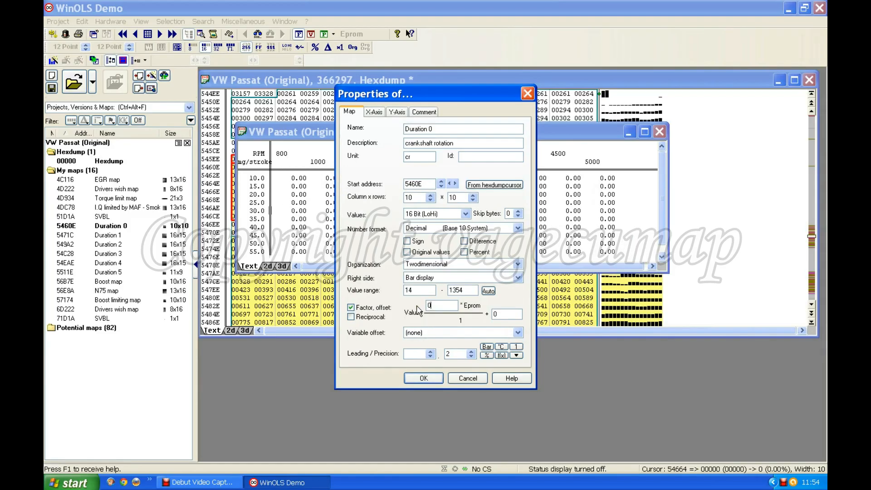
pyautogui.write('.023437')
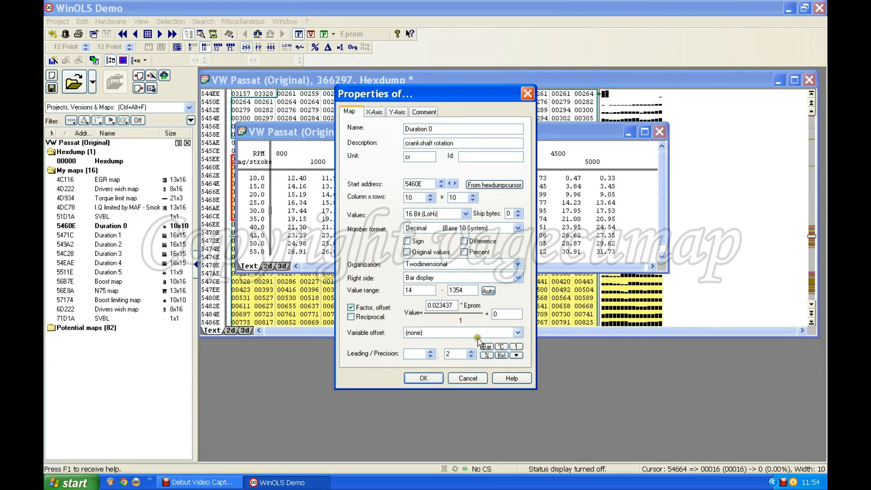
pyautogui.click(427, 379)
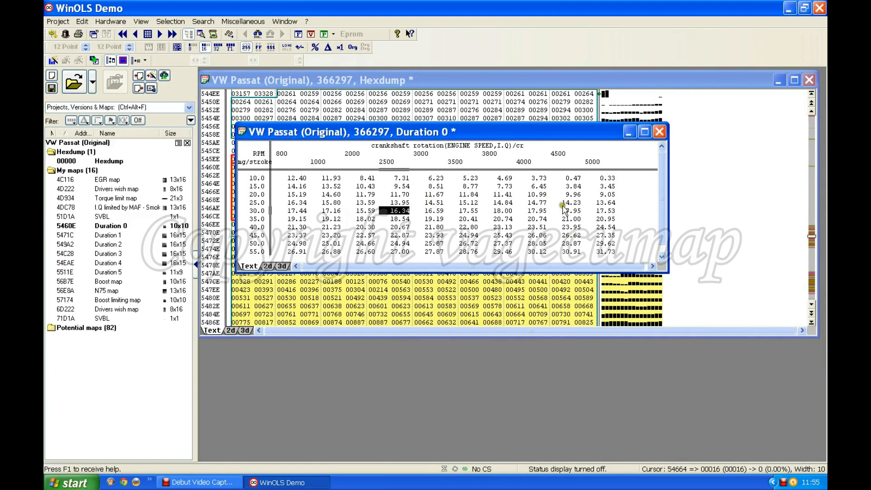
pyautogui.click(661, 132)
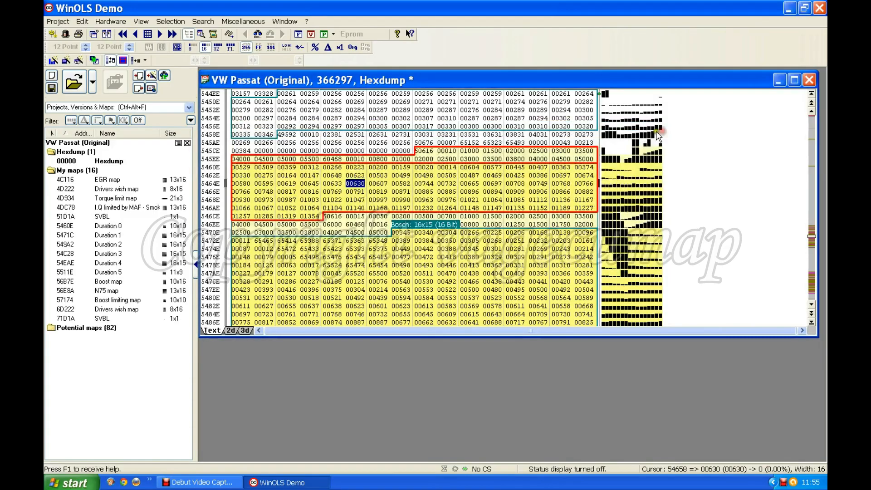
# Open the Duration 5 map from the hexdump and set its X-axis (engine speed) factor to 1.
pyautogui.scroll(-5, 406, 172)
pyautogui.scroll(-14, 410, 197)
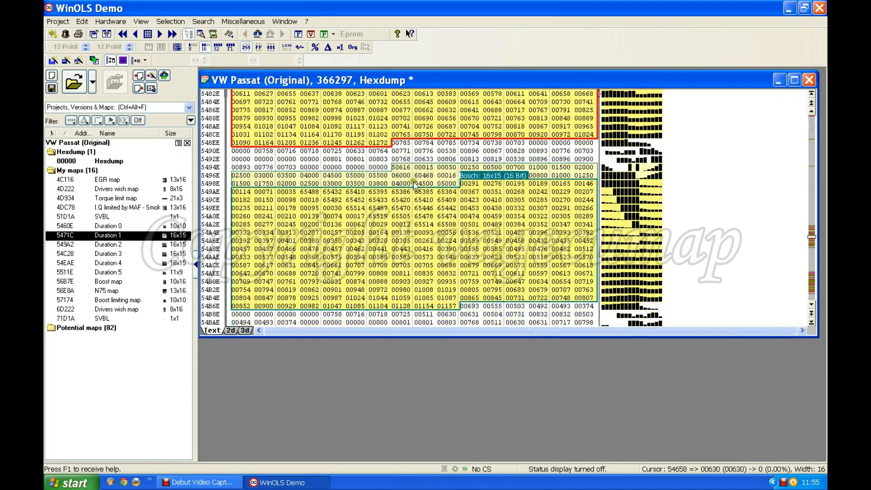
pyautogui.scroll(-9, 414, 217)
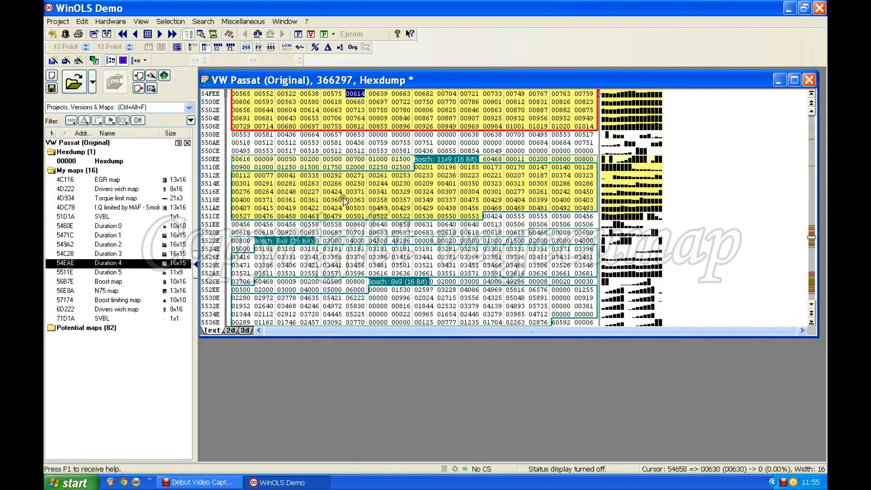
pyautogui.doubleClick(370, 197)
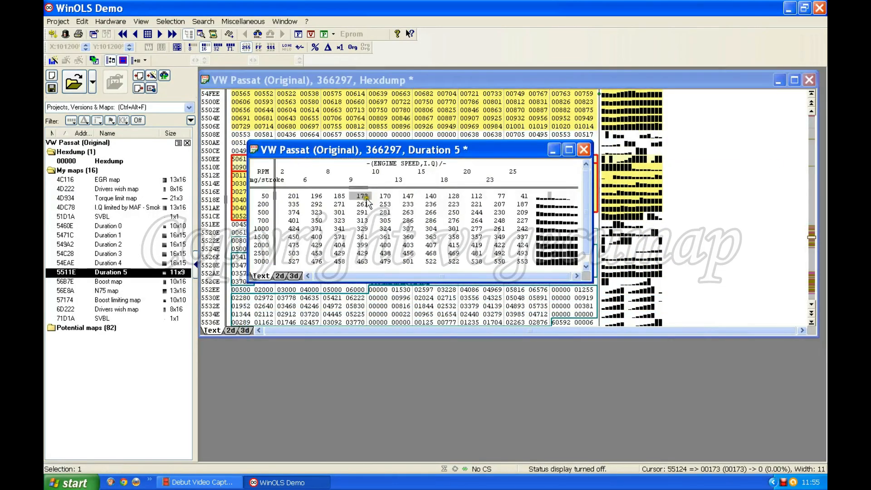
pyautogui.doubleClick(446, 179)
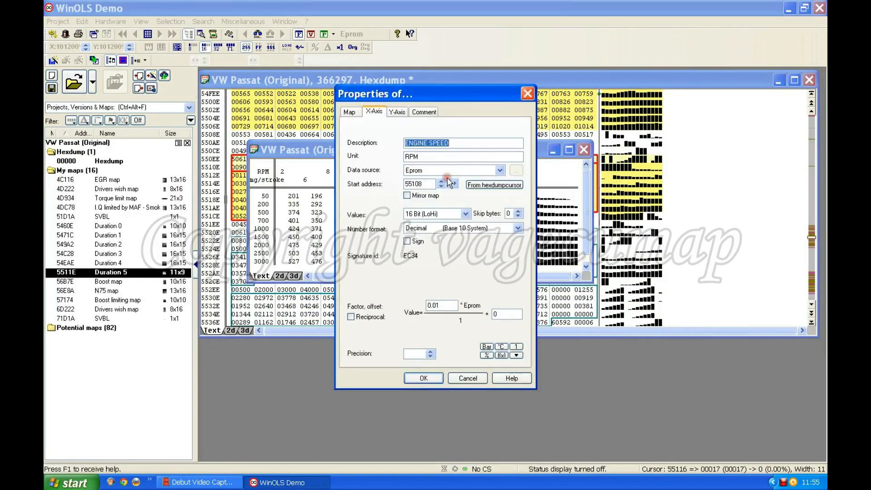
pyautogui.moveTo(445, 305); pyautogui.dragTo(377, 304)
pyautogui.write('1')
pyautogui.click(423, 378)
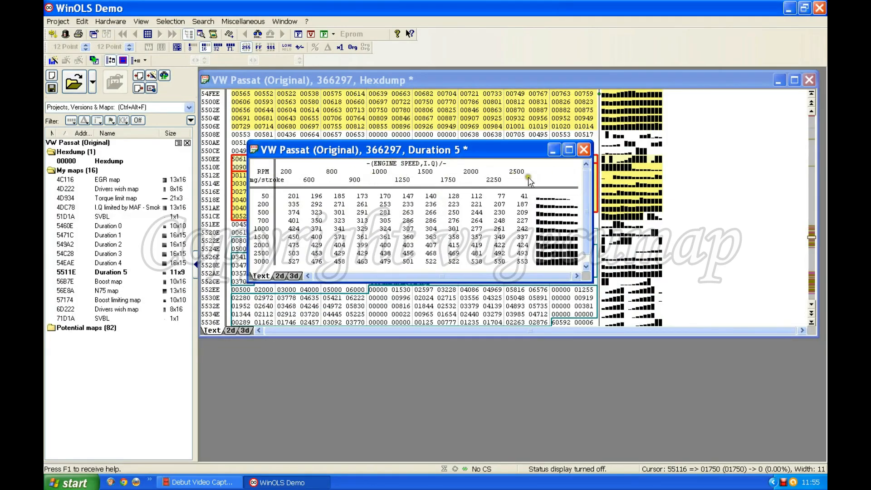
# Set the Duration 5 map's Y-axis (I.Q) factor to 0.01 with a precision of 1.
pyautogui.doubleClick(260, 237)
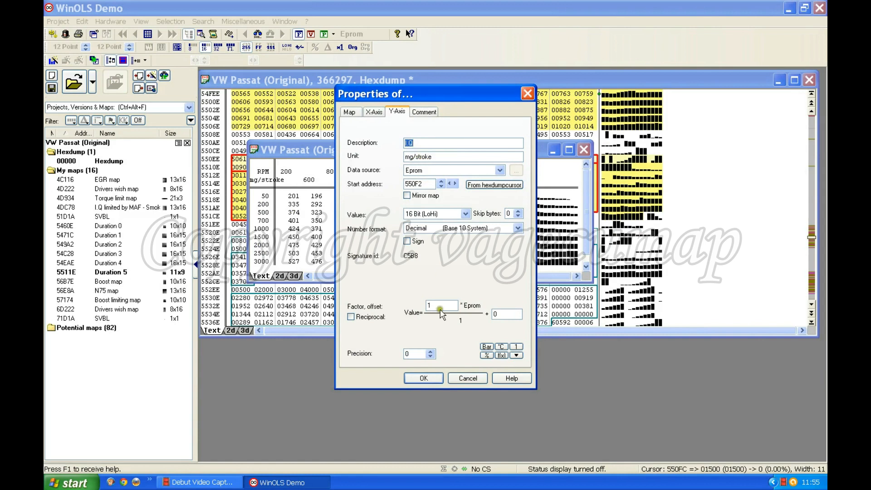
pyautogui.doubleClick(434, 305)
pyautogui.write('0')
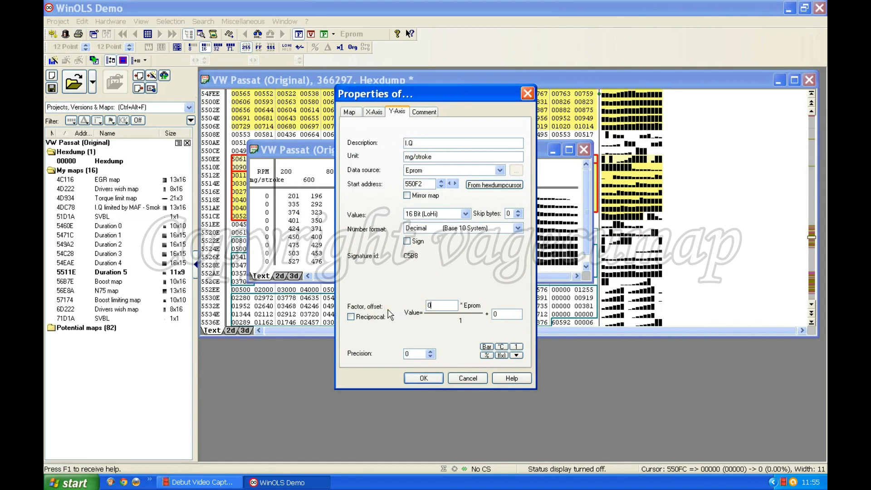
pyautogui.write('.01')
pyautogui.click(430, 352)
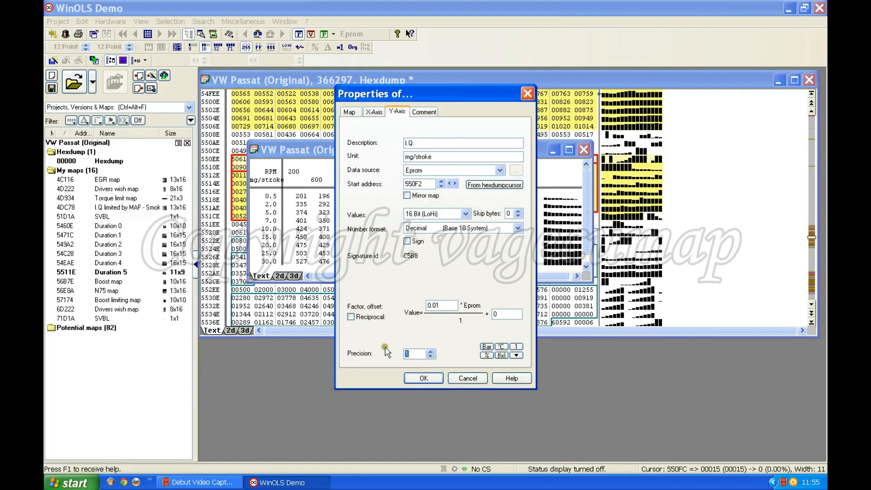
pyautogui.click(422, 377)
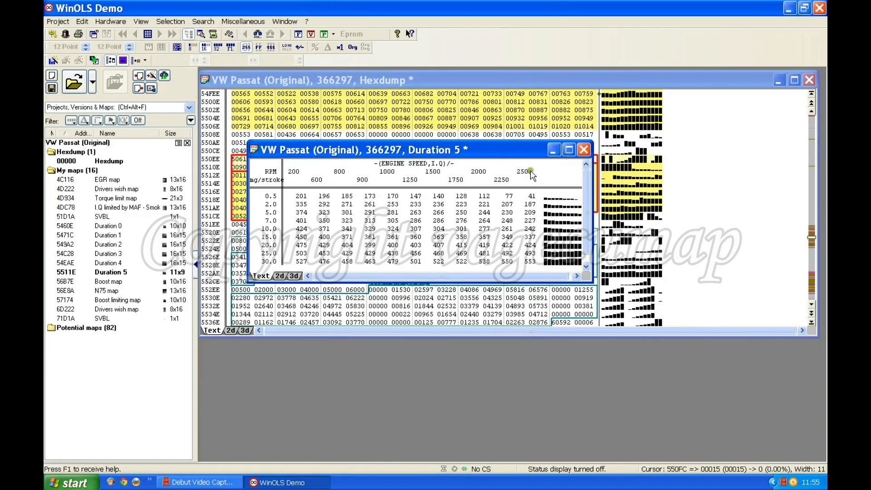
# Set the Duration 5 map values to a precision of 2 and a factor of 0.023437.
pyautogui.doubleClick(417, 227)
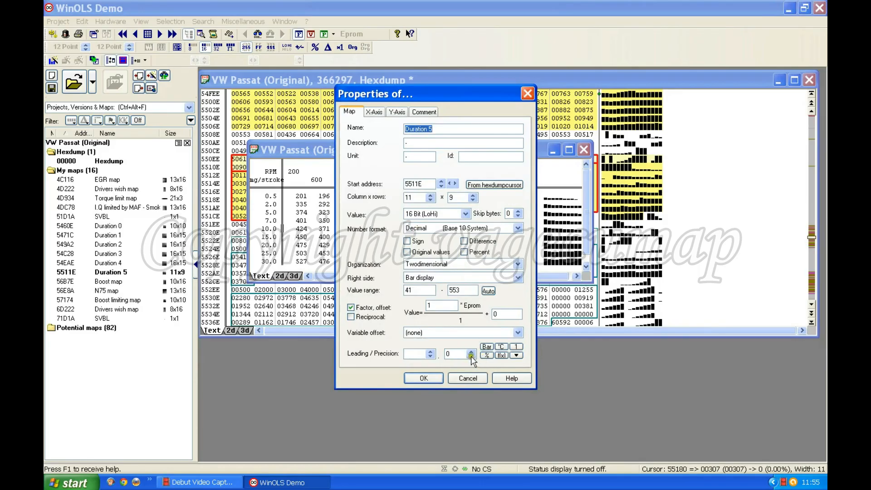
pyautogui.click(471, 352)
pyautogui.click(471, 352)
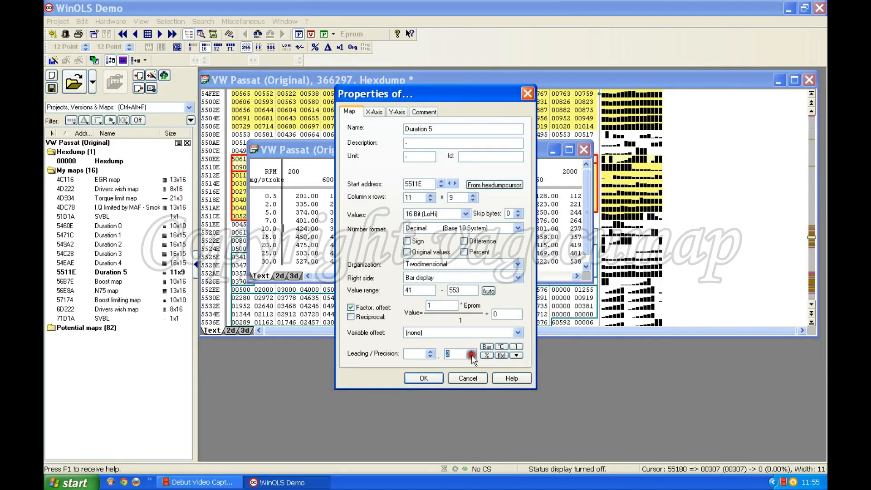
pyautogui.moveTo(435, 306); pyautogui.dragTo(419, 305)
pyautogui.write('0')
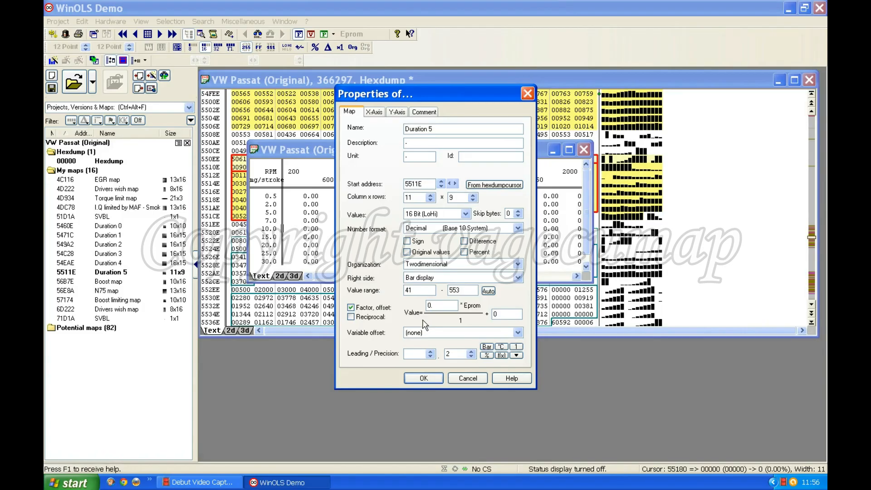
pyautogui.write('.023437')
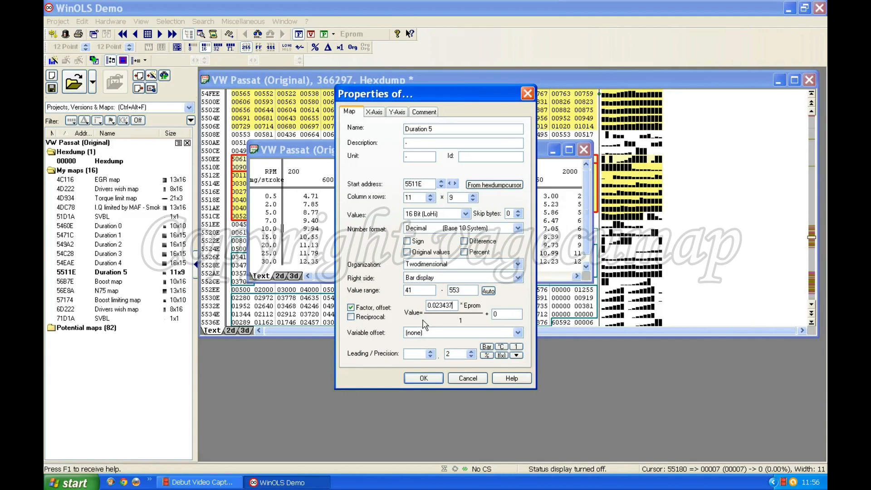
pyautogui.click(422, 382)
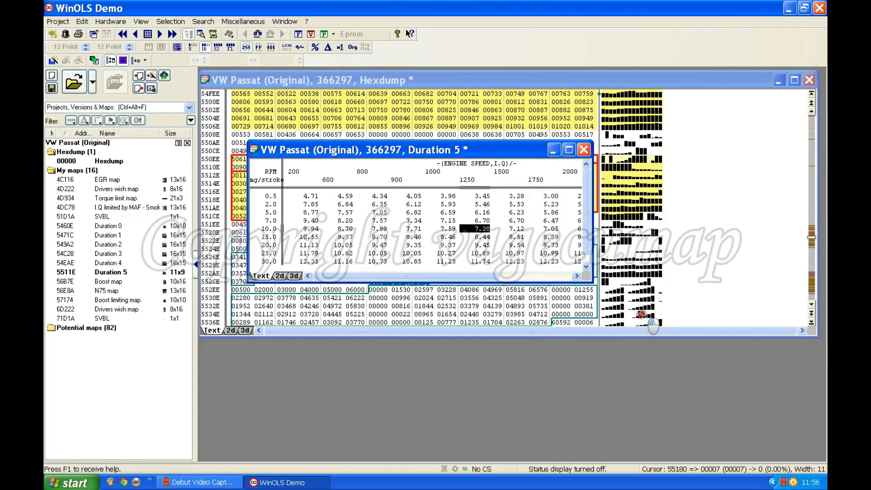
# Examine the Duration 5 map across its full engine speed range in an enlarged window and close it.
pyautogui.moveTo(641, 314); pyautogui.dragTo(641, 314)
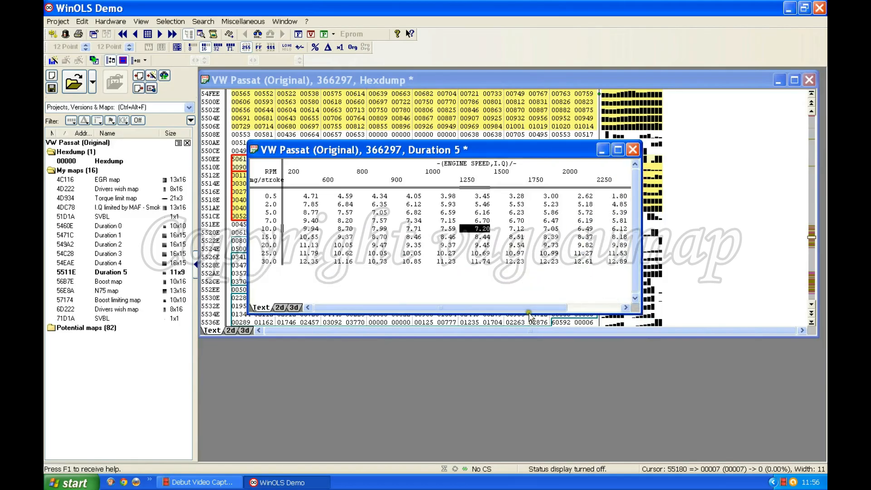
pyautogui.moveTo(424, 308); pyautogui.dragTo(501, 306)
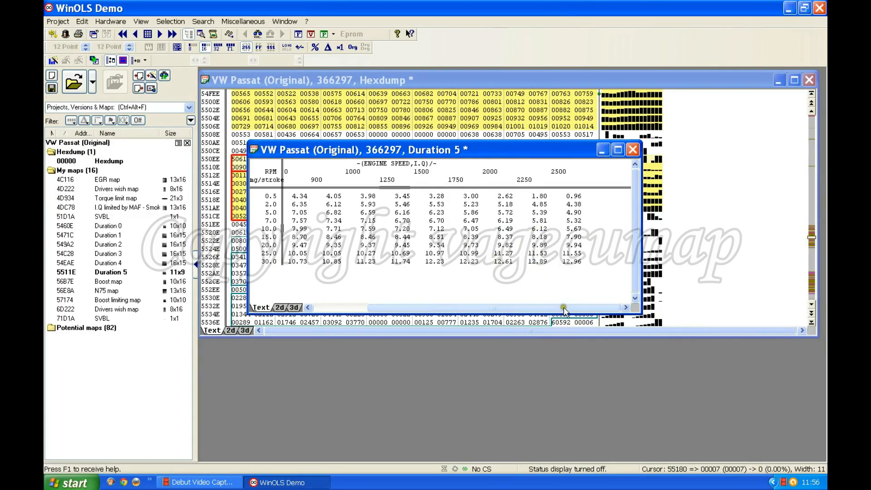
pyautogui.moveTo(564, 310); pyautogui.dragTo(511, 308)
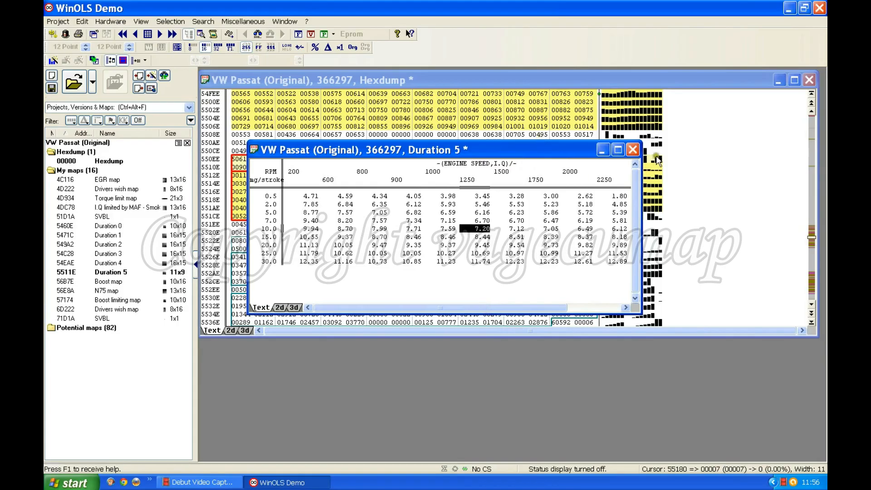
pyautogui.click(633, 150)
pyautogui.scroll(13, 481, 165)
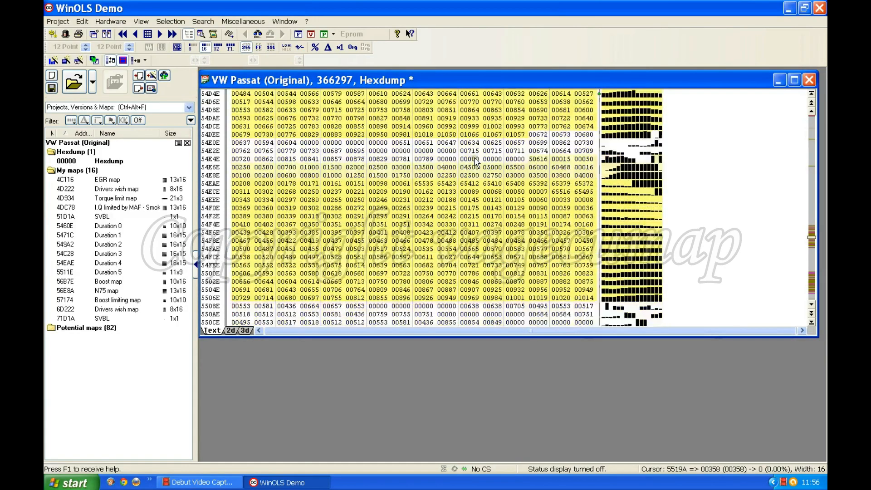
# Open the Duration 1 map from the hexdump and set its X-axis (engine speed) factor to 1.
pyautogui.scroll(15, 476, 162)
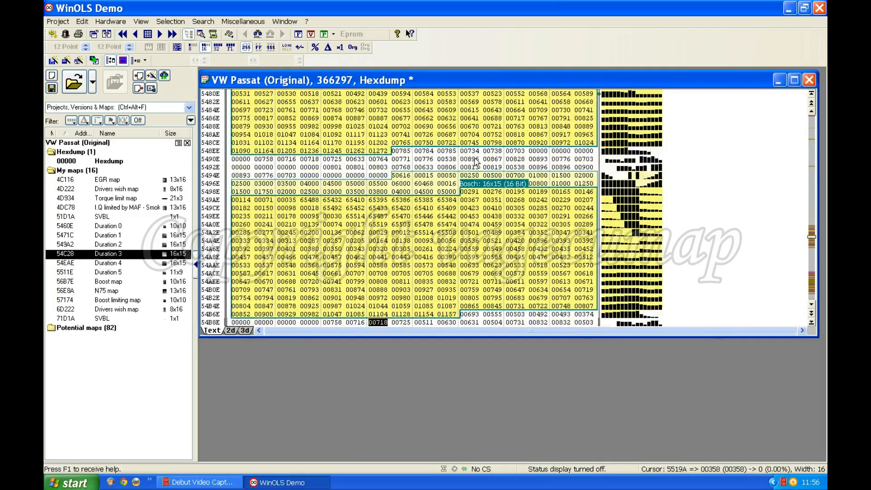
pyautogui.scroll(2, 477, 162)
pyautogui.scroll(-5, 476, 162)
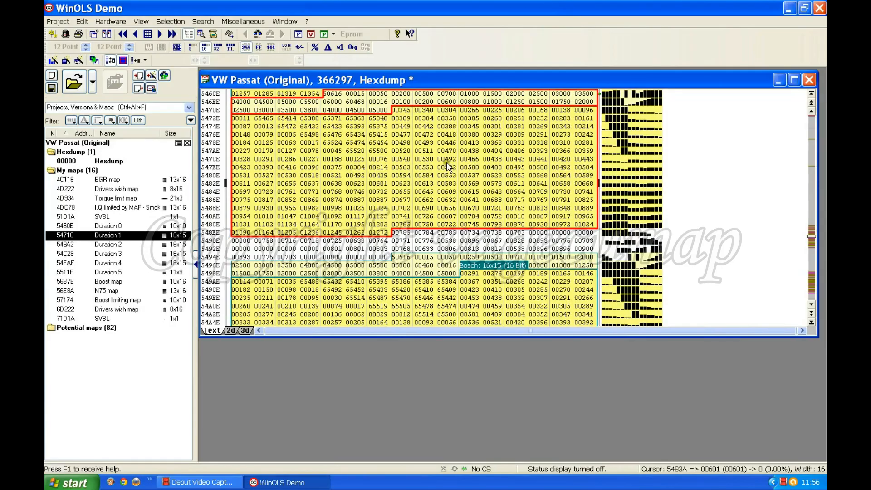
pyautogui.click(431, 161)
pyautogui.doubleClick(433, 162)
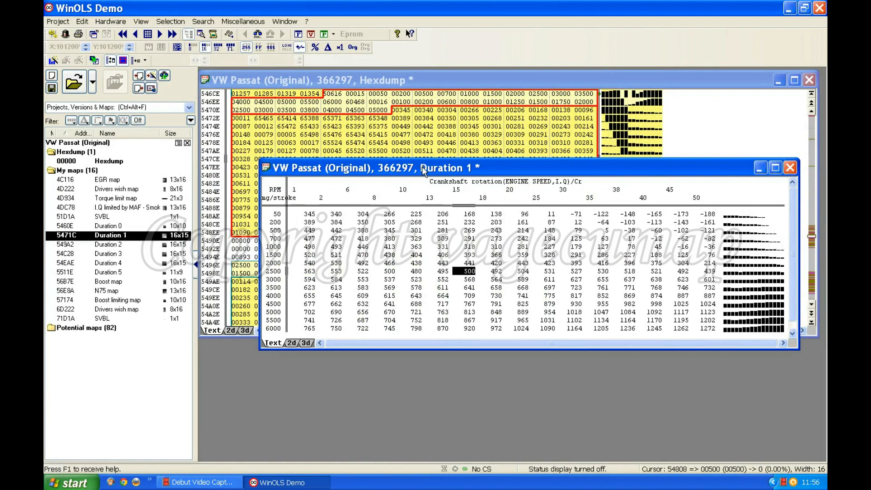
pyautogui.doubleClick(530, 198)
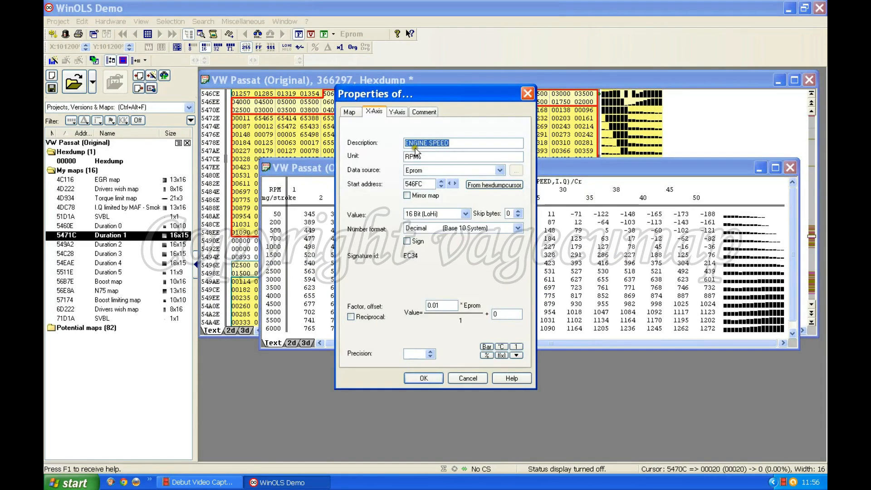
pyautogui.doubleClick(442, 305)
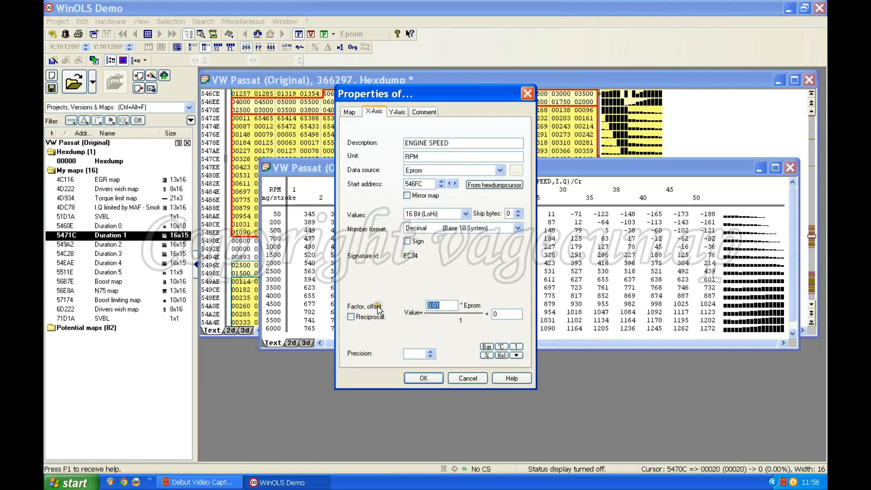
pyautogui.write('1')
pyautogui.press('Return')
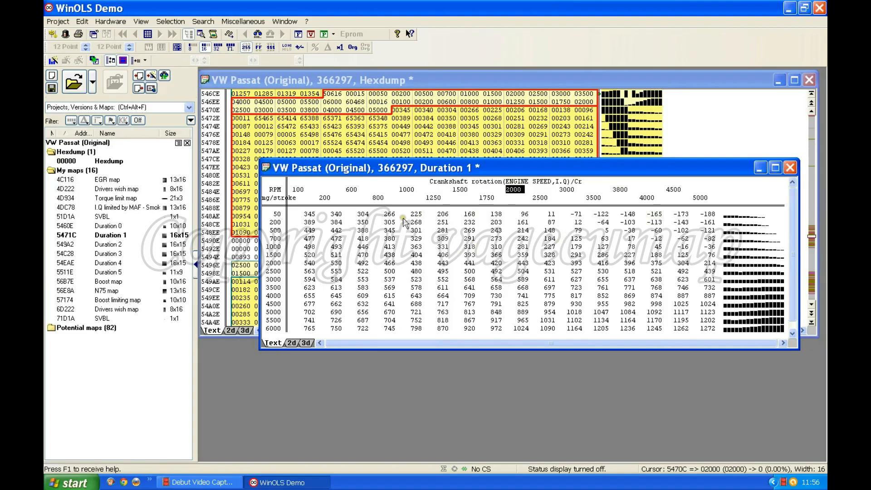
# Set the Duration 1 map's Y-axis (I.Q) factor to 0.01 with a precision of 1.
pyautogui.doubleClick(275, 293)
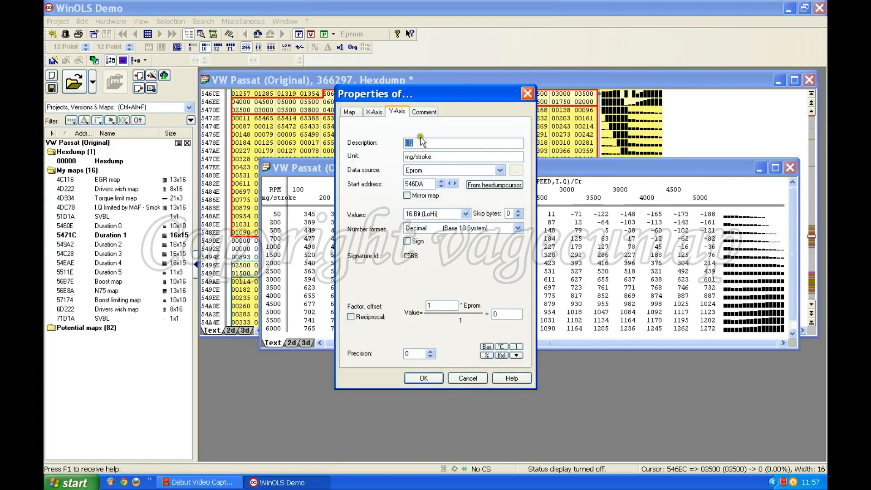
pyautogui.doubleClick(431, 305)
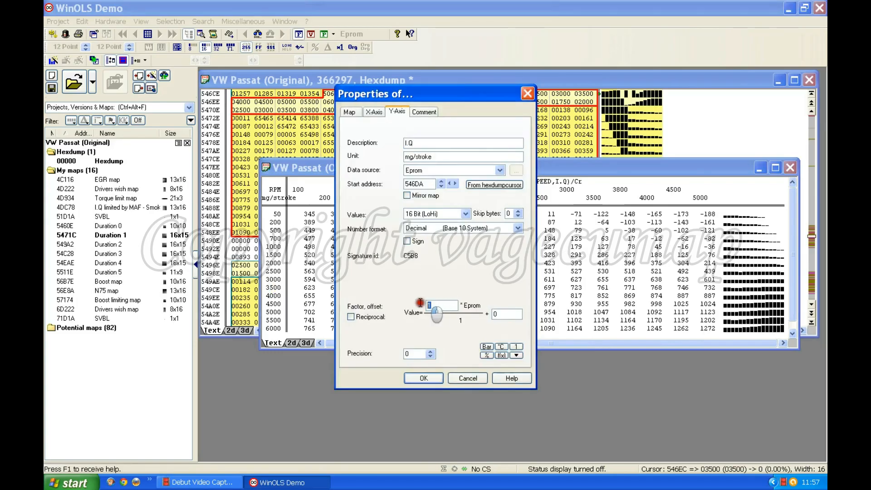
pyautogui.write('0.01')
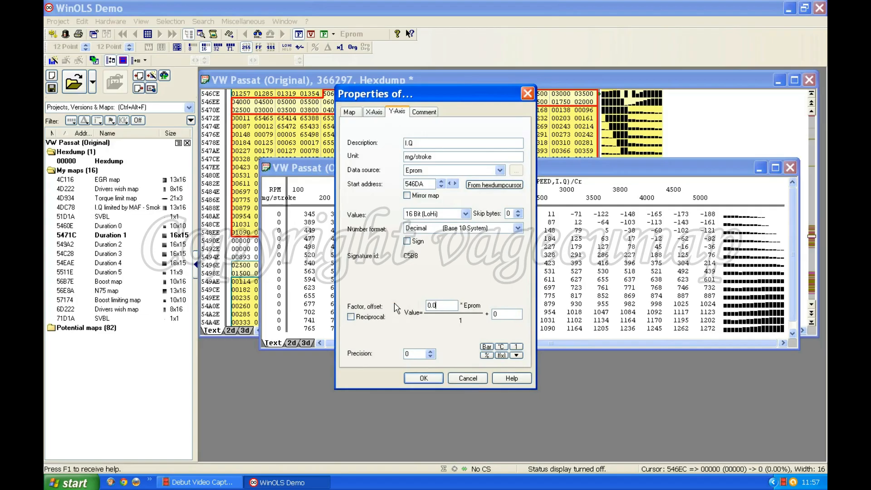
pyautogui.click(430, 352)
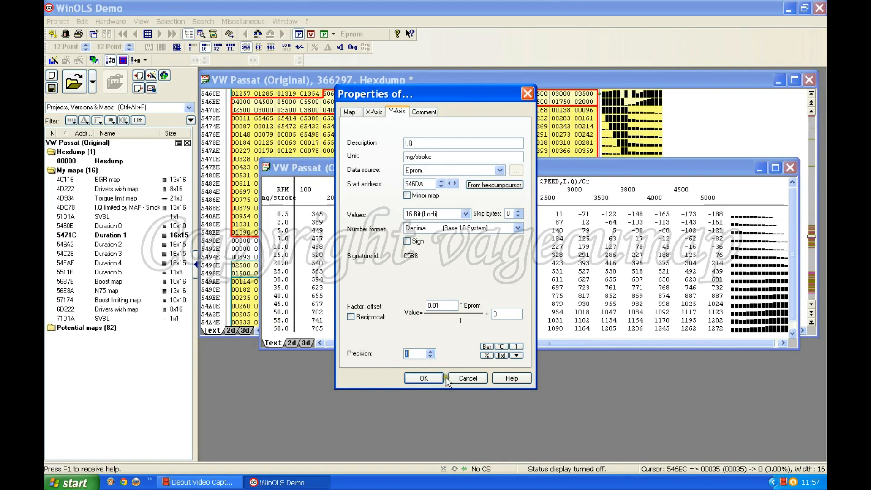
pyautogui.click(424, 378)
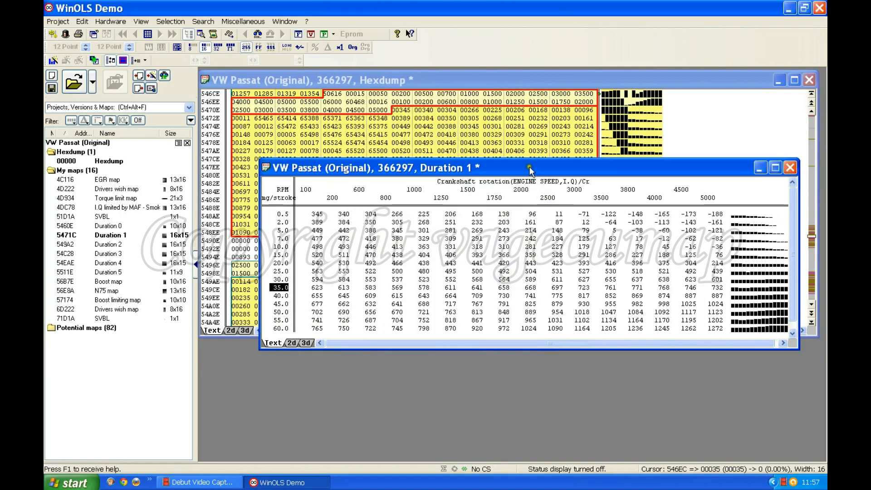
# Set the Duration 1 map's unit to cr, its value factor to 0.023437 and its precision to 2.
pyautogui.moveTo(529, 168); pyautogui.dragTo(493, 127)
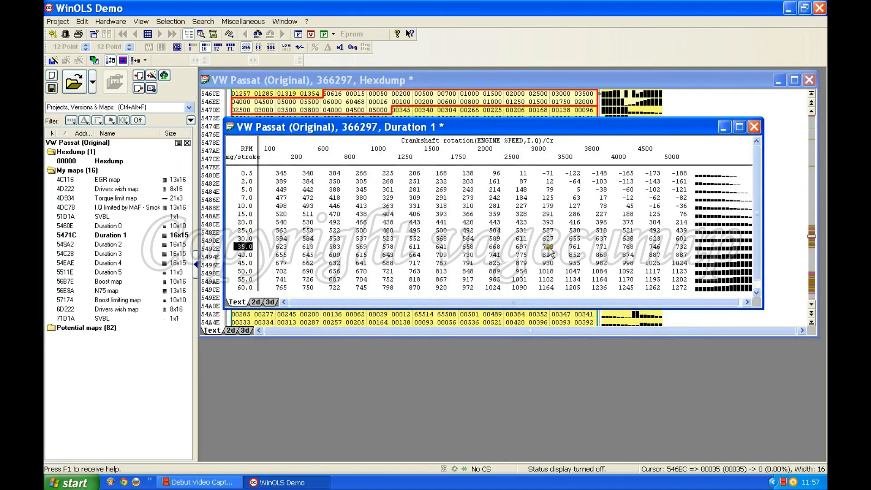
pyautogui.click(442, 222)
pyautogui.hotkey('ctrl', 'e')
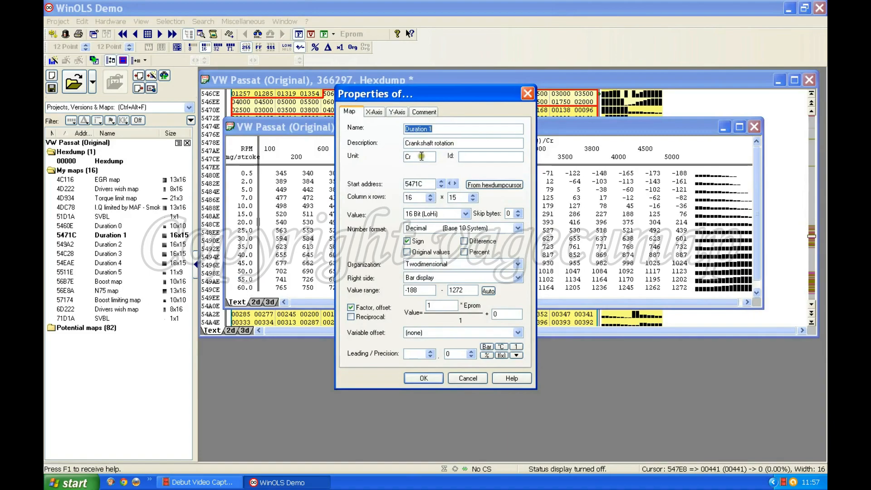
pyautogui.doubleClick(393, 159)
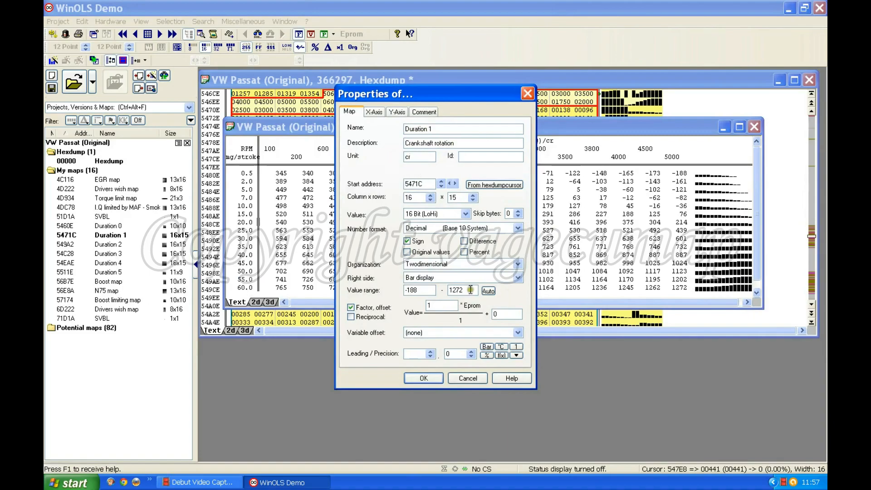
pyautogui.doubleClick(446, 303)
pyautogui.write('0.02')
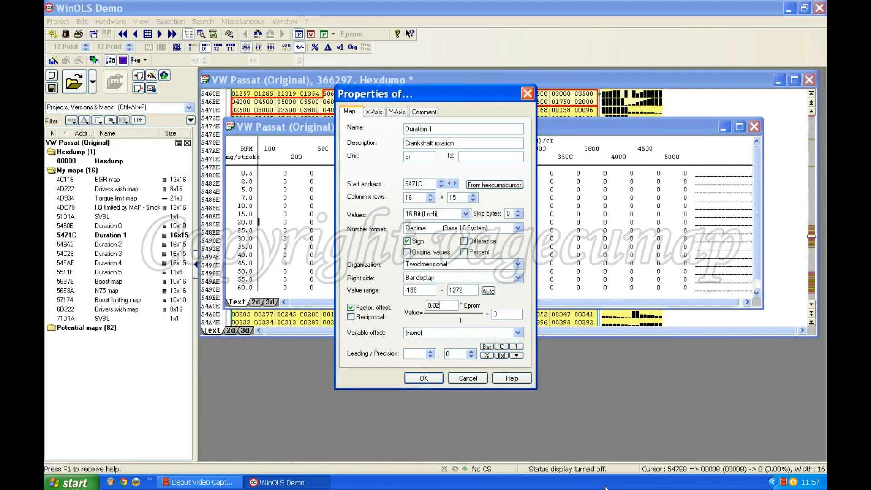
pyautogui.write('3437')
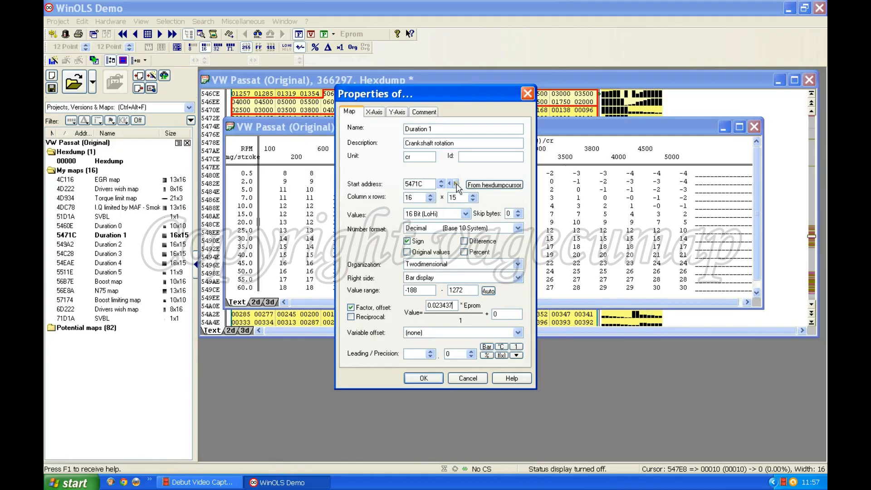
pyautogui.click(434, 379)
pyautogui.click(472, 356)
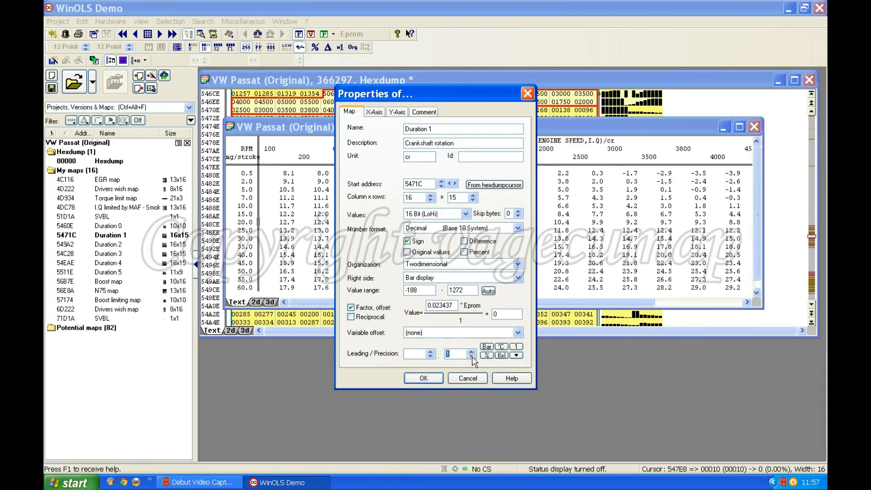
pyautogui.click(472, 354)
pyautogui.click(424, 378)
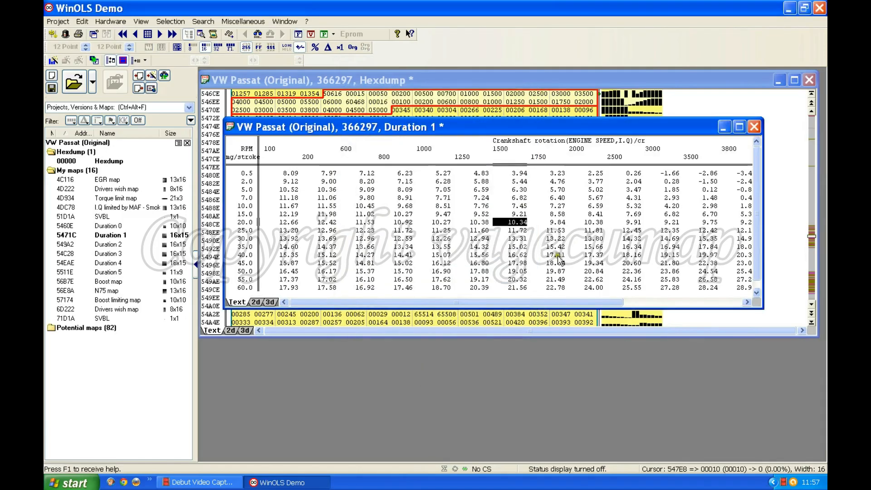
# Examine the Duration 1 map values across the full engine speed range and close the map.
pyautogui.moveTo(610, 303); pyautogui.dragTo(515, 300)
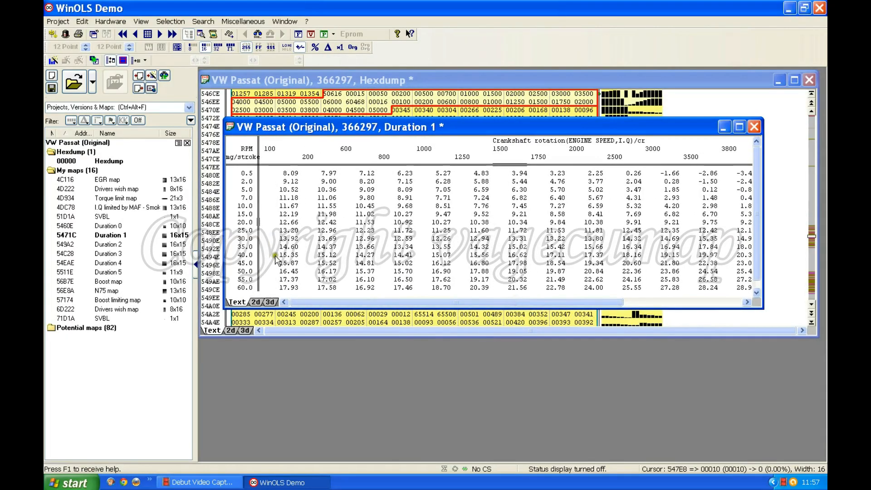
pyautogui.moveTo(409, 302); pyautogui.dragTo(572, 303)
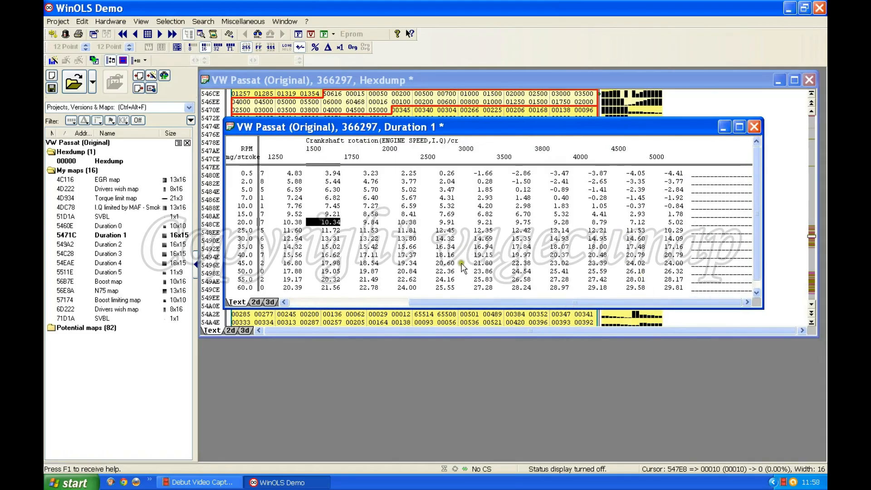
pyautogui.moveTo(499, 302); pyautogui.dragTo(370, 304)
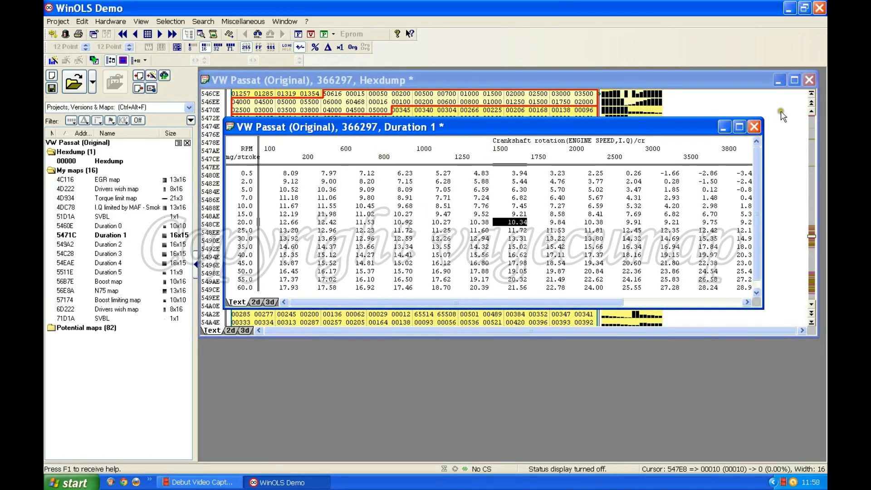
pyautogui.click(754, 127)
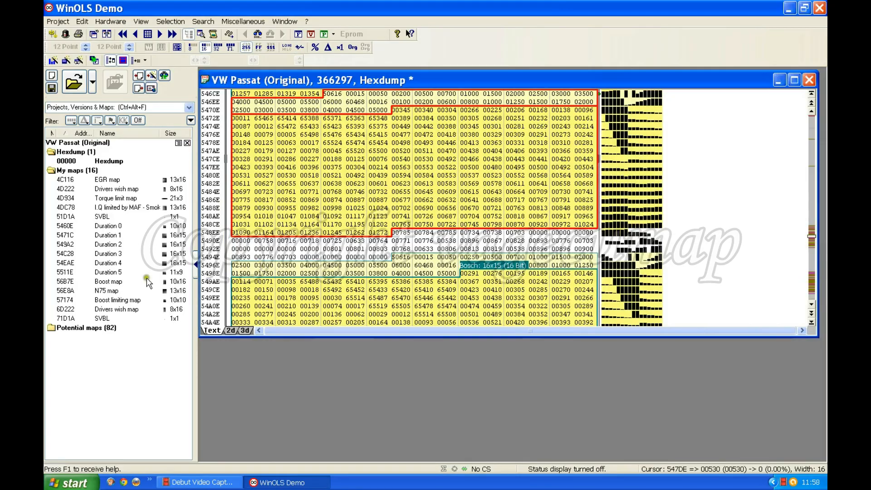